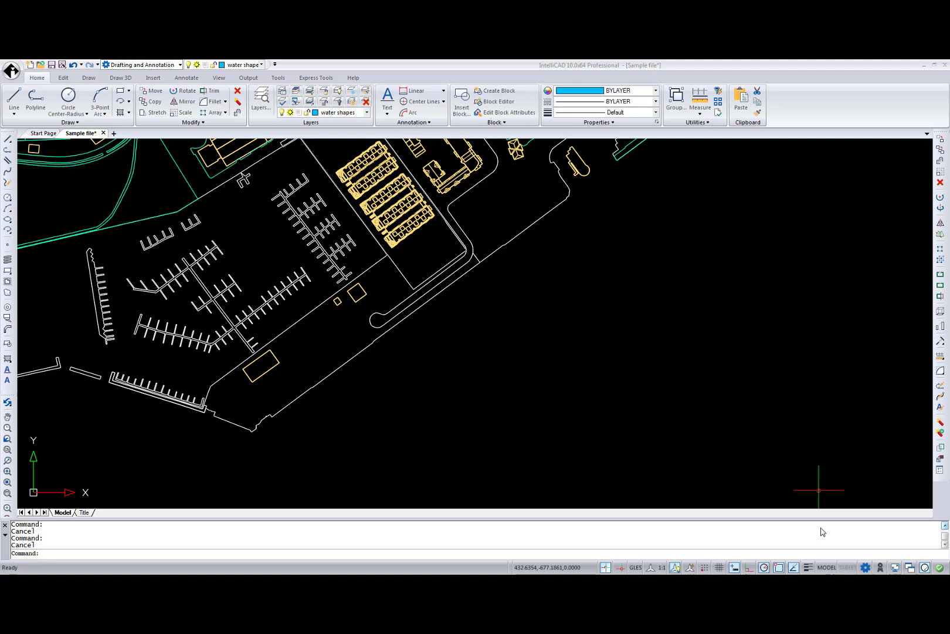
# Step: Start a polyline just below the waterfront's lowest corner and draw its first segment 280 units long at an angle of 55
pyautogui.click(34, 96)
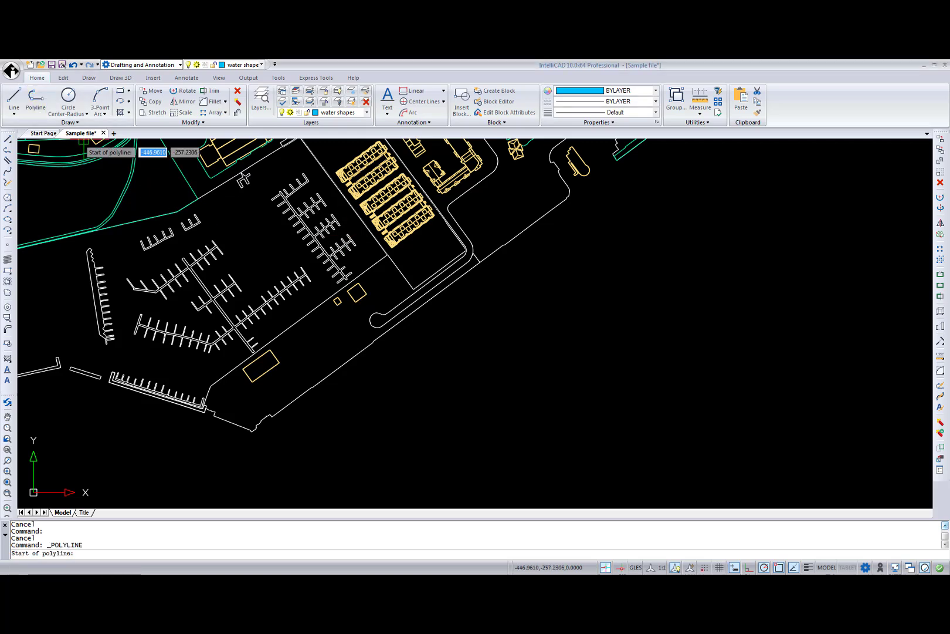
pyautogui.click(267, 445)
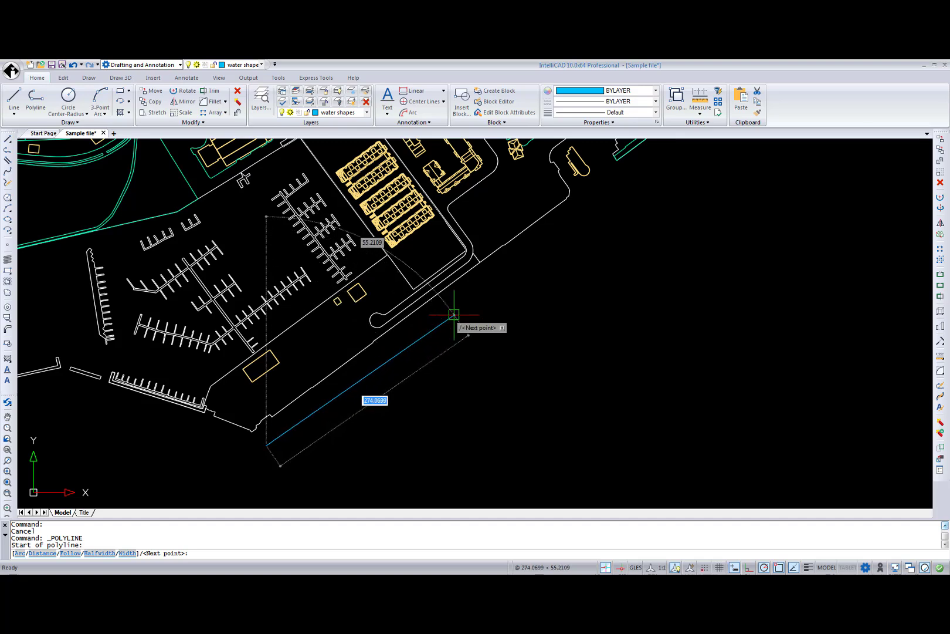
pyautogui.write('280')
pyautogui.press('Tab')
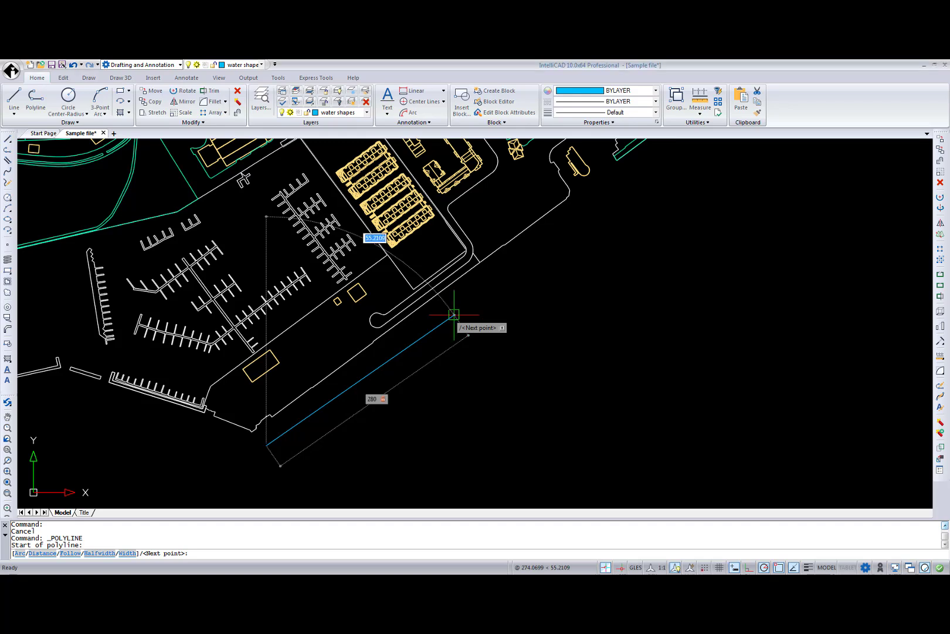
pyautogui.write('55')
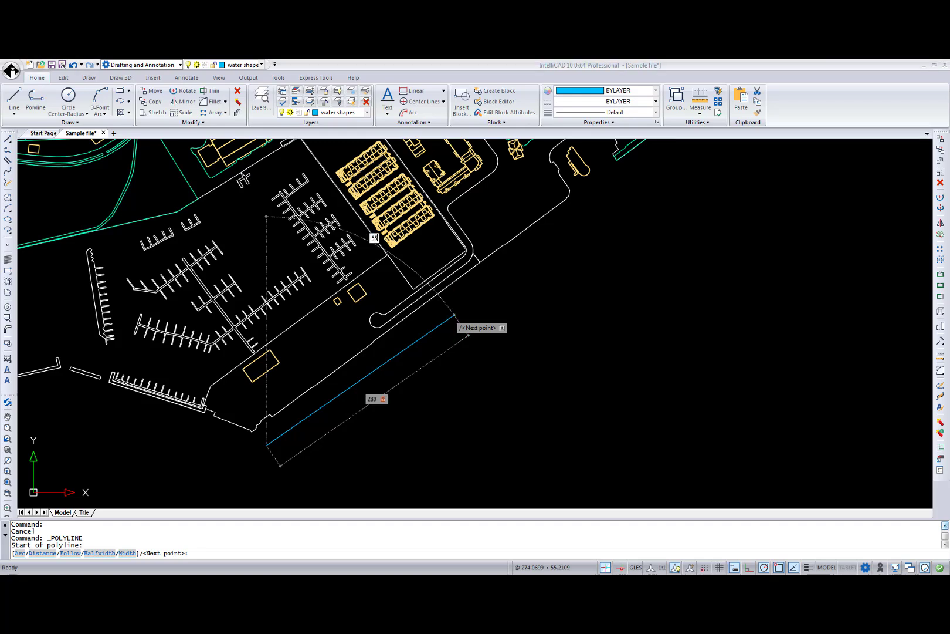
pyautogui.press('Return')
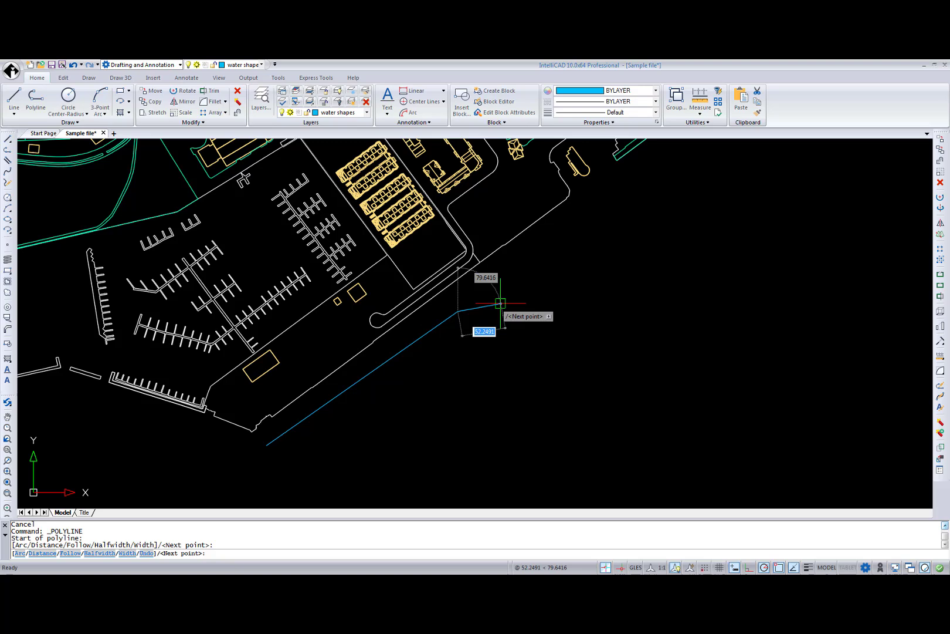
# Step: Add a horizontal polyline segment using the Distance option with a length of 50
pyautogui.click(548, 316)
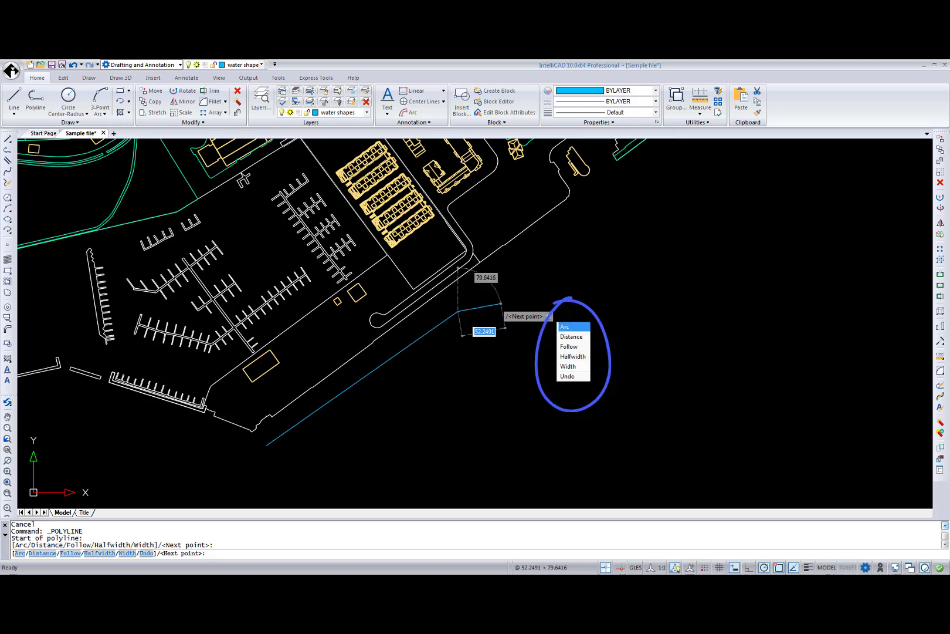
pyautogui.press('Down')
pyautogui.press('Down')
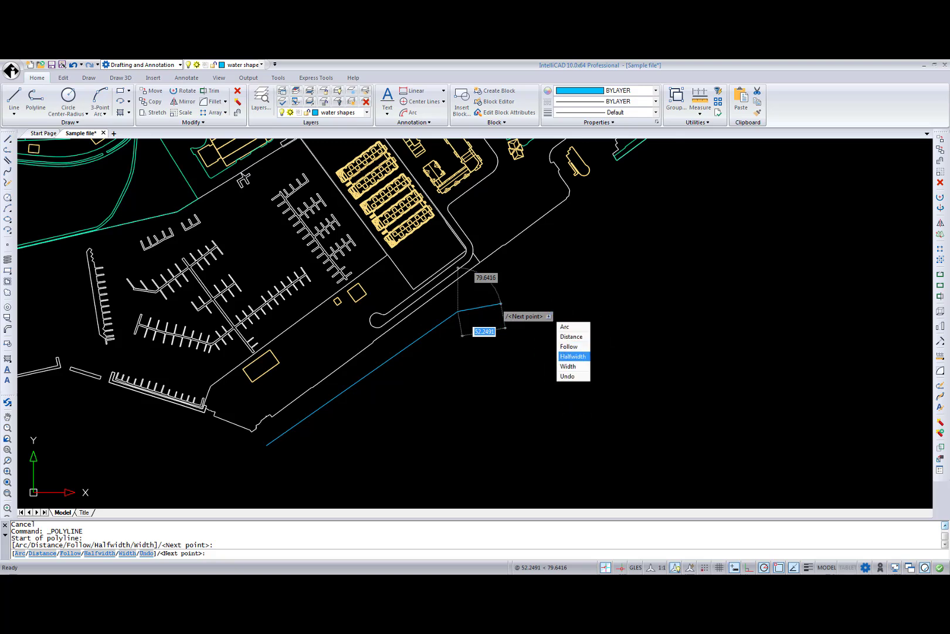
pyautogui.press('Up')
pyautogui.press('Up')
pyautogui.press('Return')
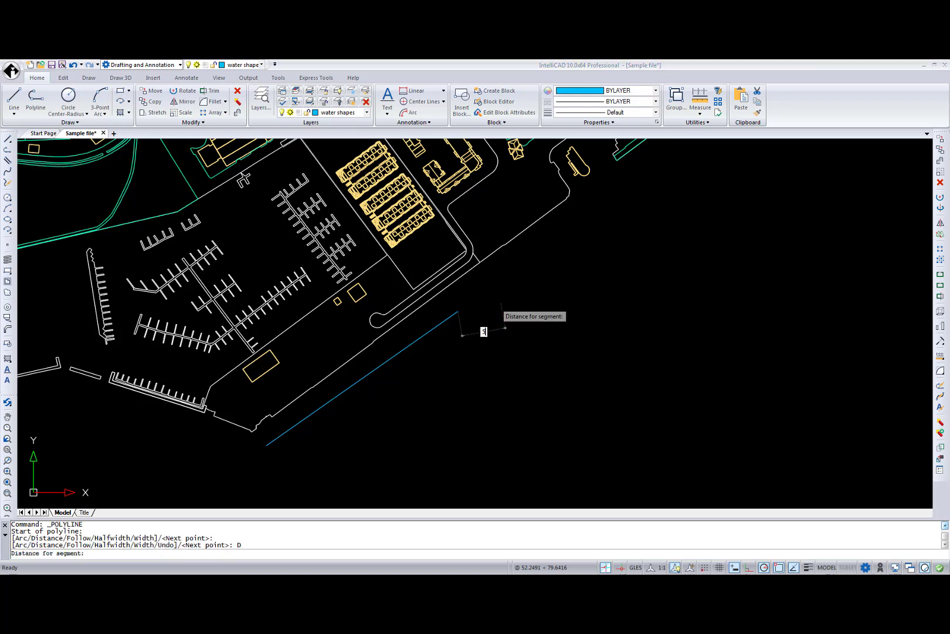
pyautogui.write('50')
pyautogui.press('Return')
pyautogui.click(580, 311)
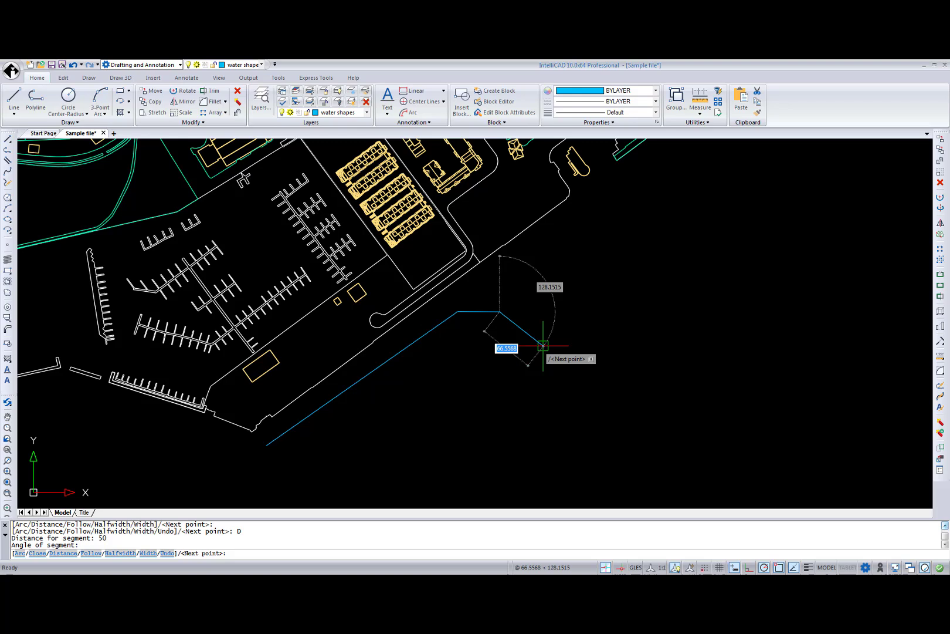
# Step: Add a final polyline segment locked at an angle of 30, ending near the shoreline, and finish the polyline
pyautogui.press('Tab')
pyautogui.write('3')
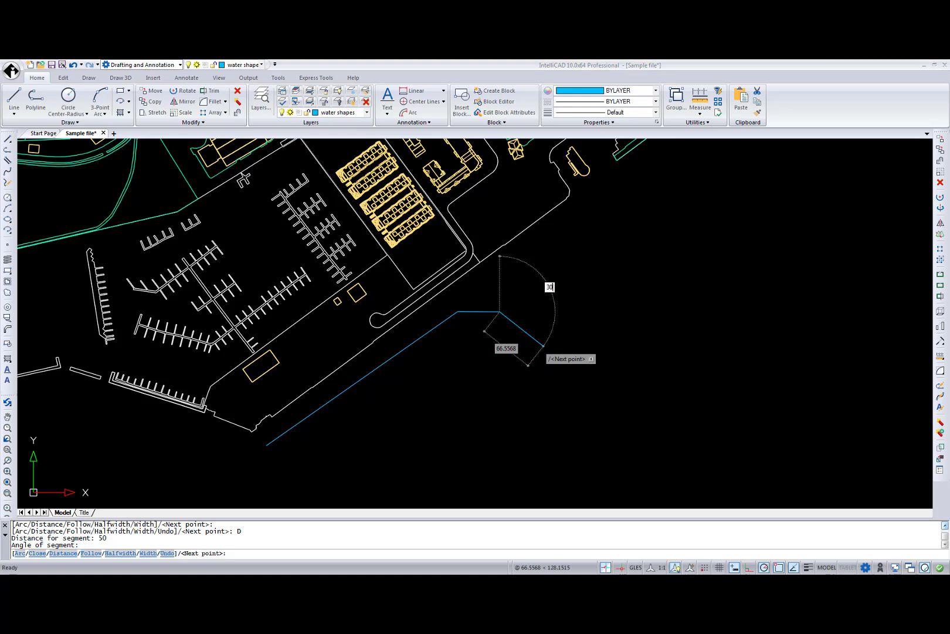
pyautogui.write('0')
pyautogui.press('Tab')
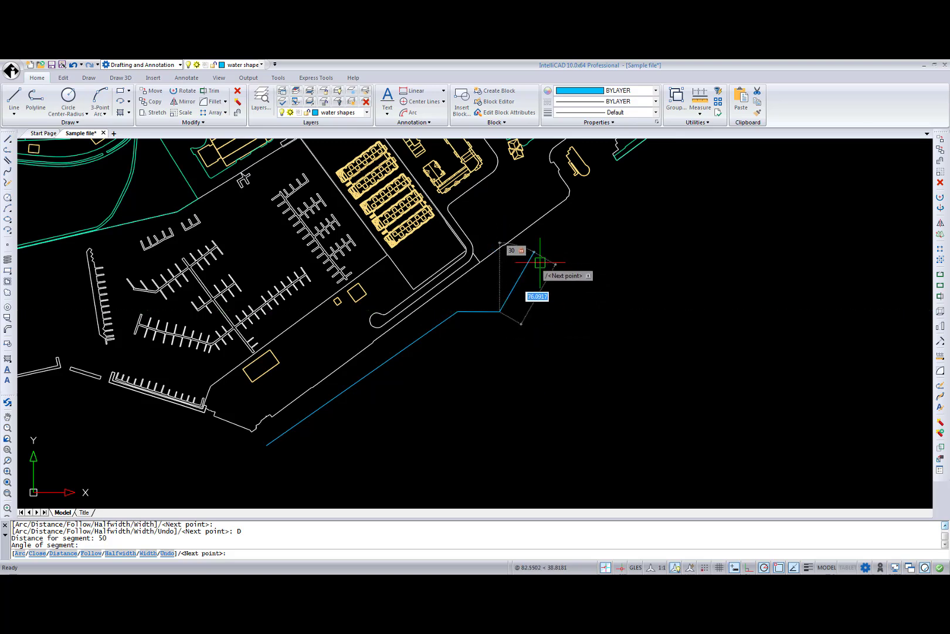
pyautogui.click(567, 215)
pyautogui.press('Return')
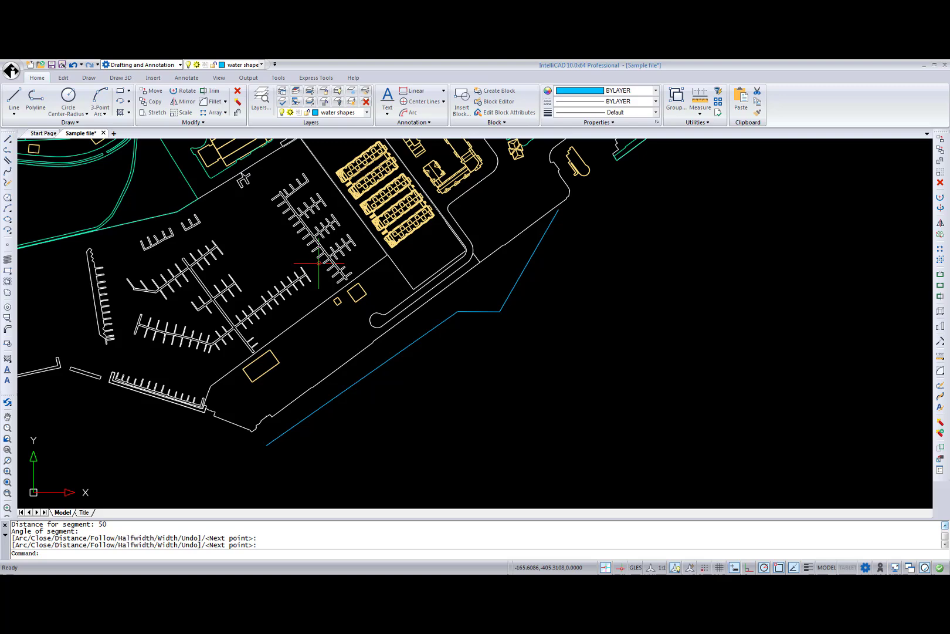
# Step: Select the new polyline and inspect the dimensions and editing options at its vertices
pyautogui.scroll(-2, 319, 264)
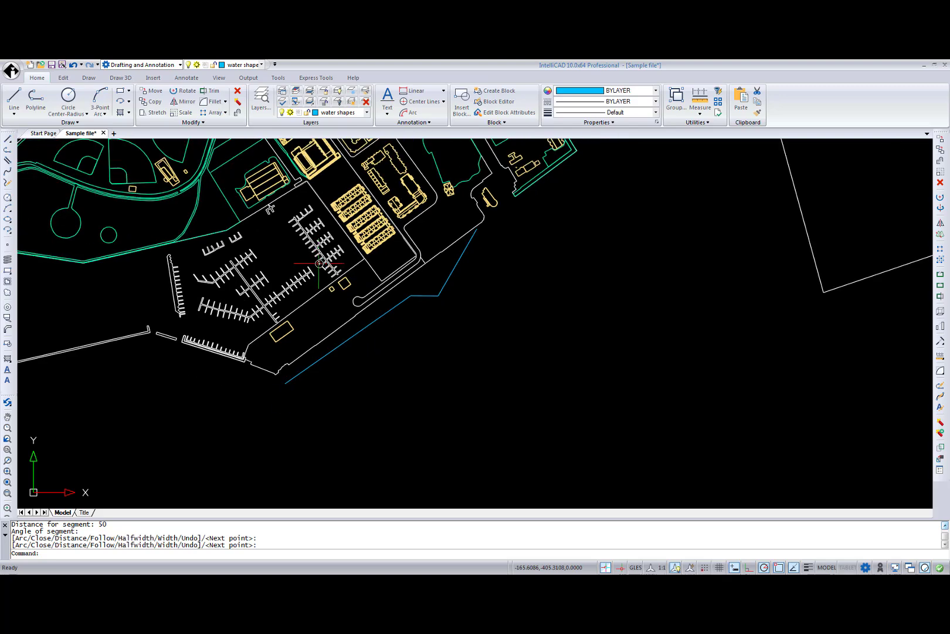
pyautogui.click(383, 314)
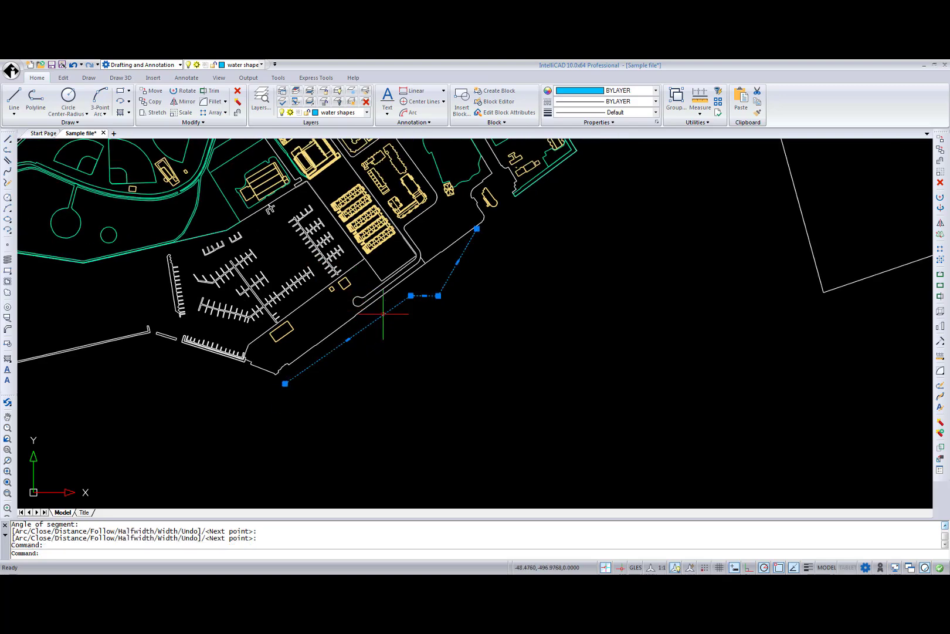
pyautogui.moveTo(285, 384)
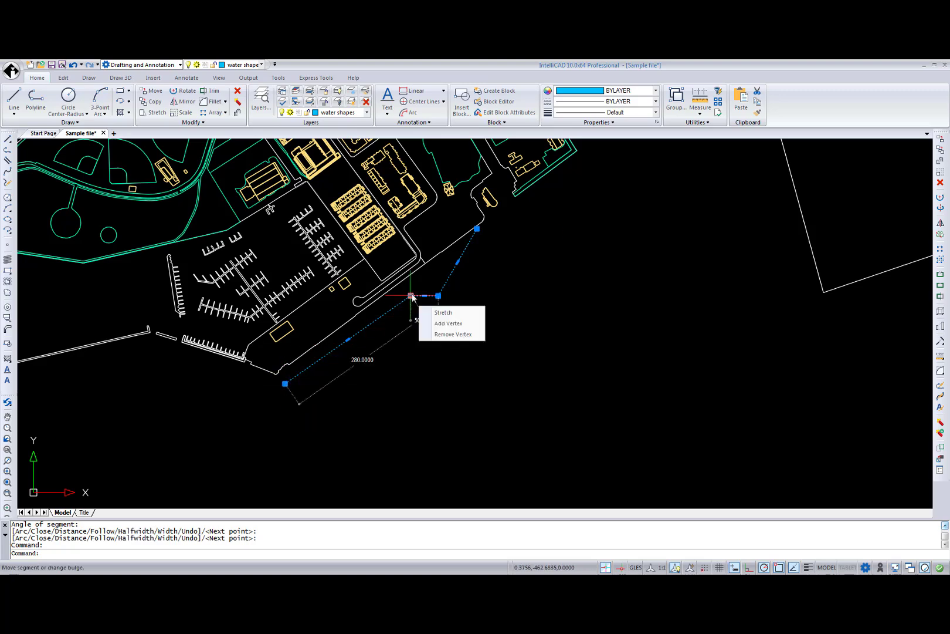
pyautogui.moveTo(438, 295)
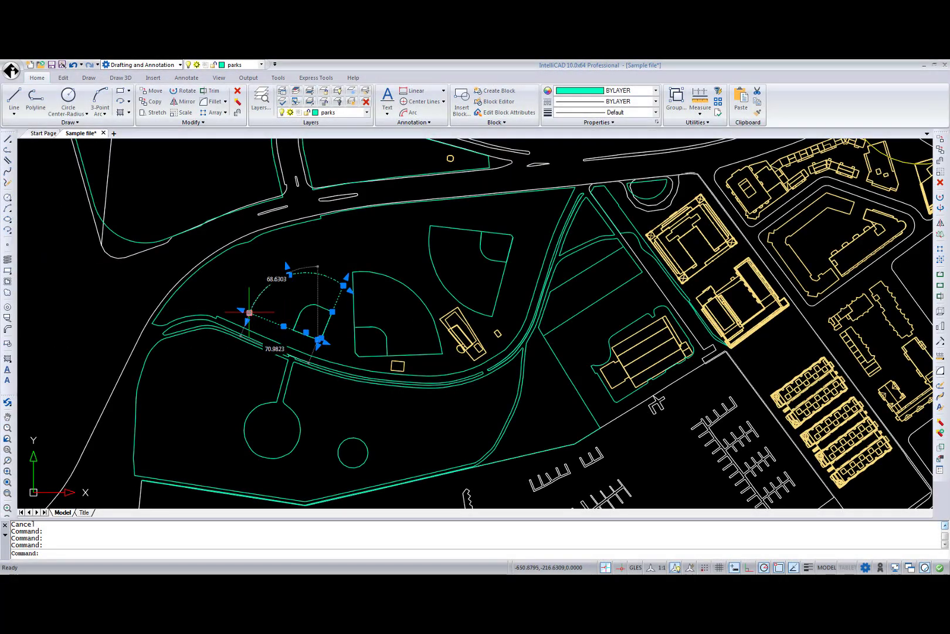
# Step: Stretch the arc midpoint of the leftmost ball field outline outward by about 23 units
pyautogui.click(249, 312)
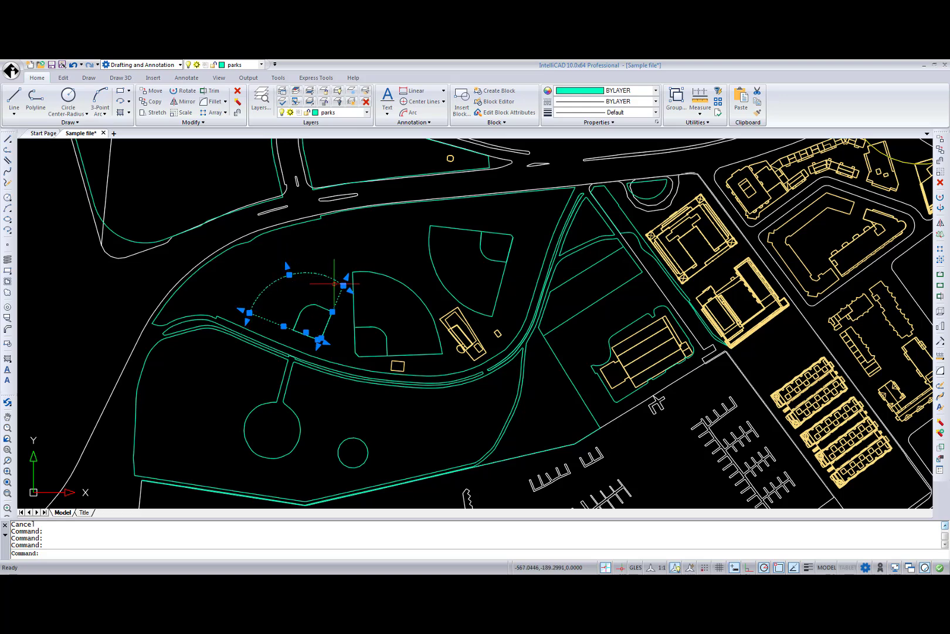
pyautogui.click(343, 286)
pyautogui.click(289, 274)
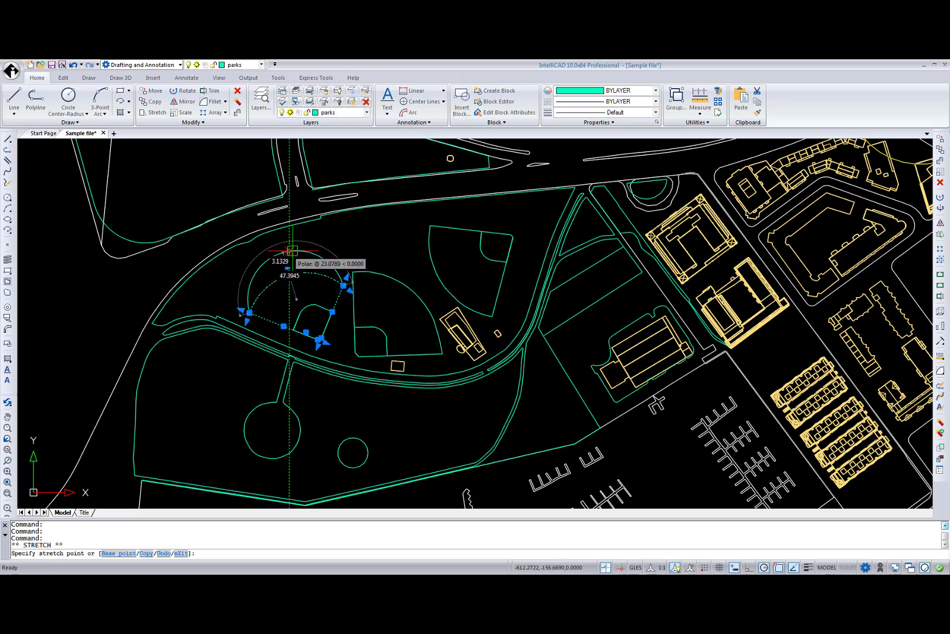
pyautogui.click(287, 251)
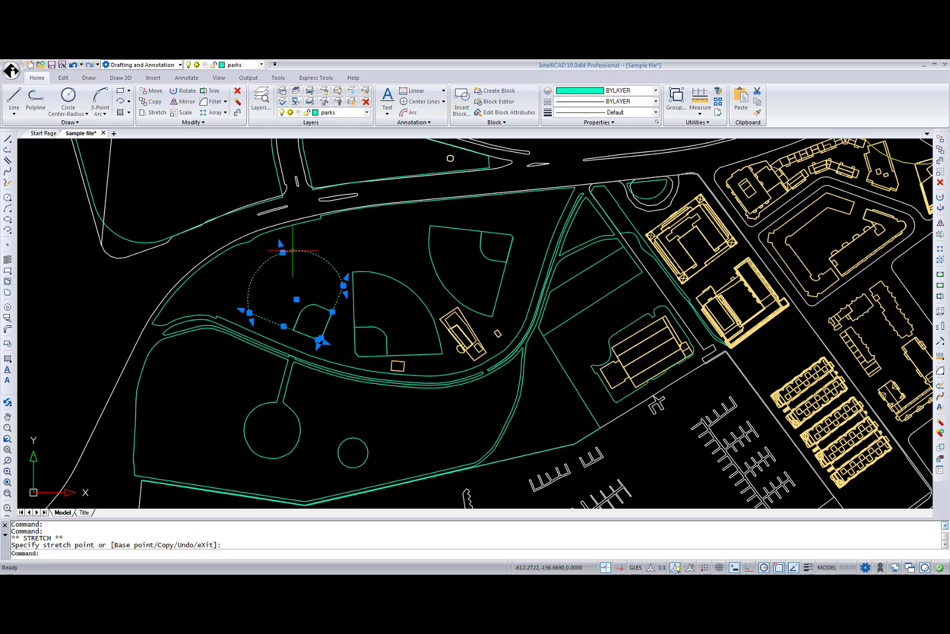
pyautogui.click(343, 285)
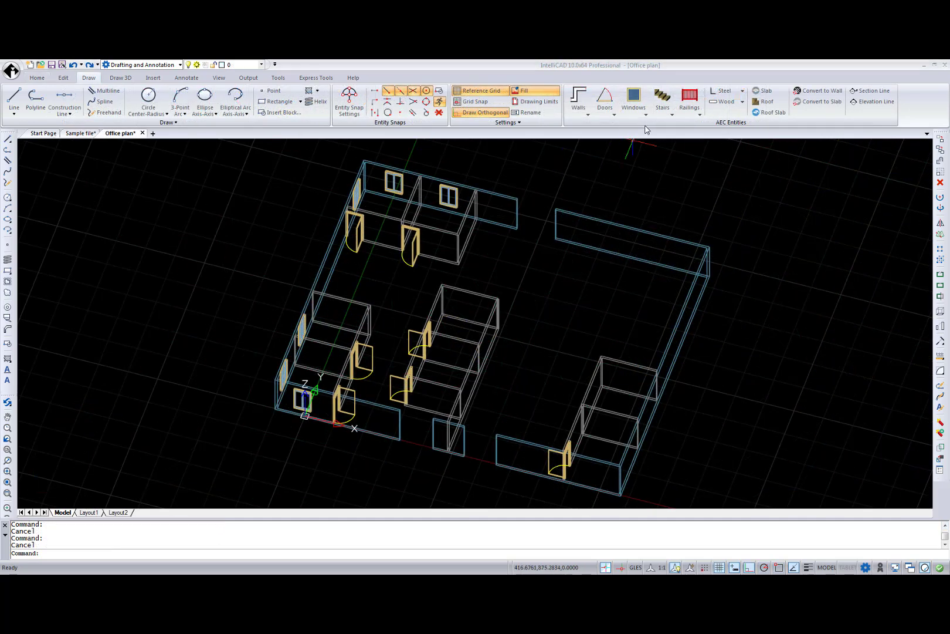
# Step: In the office plan, insert a Glider window near the open end of the separate back wall
pyautogui.click(633, 102)
pyautogui.click(657, 152)
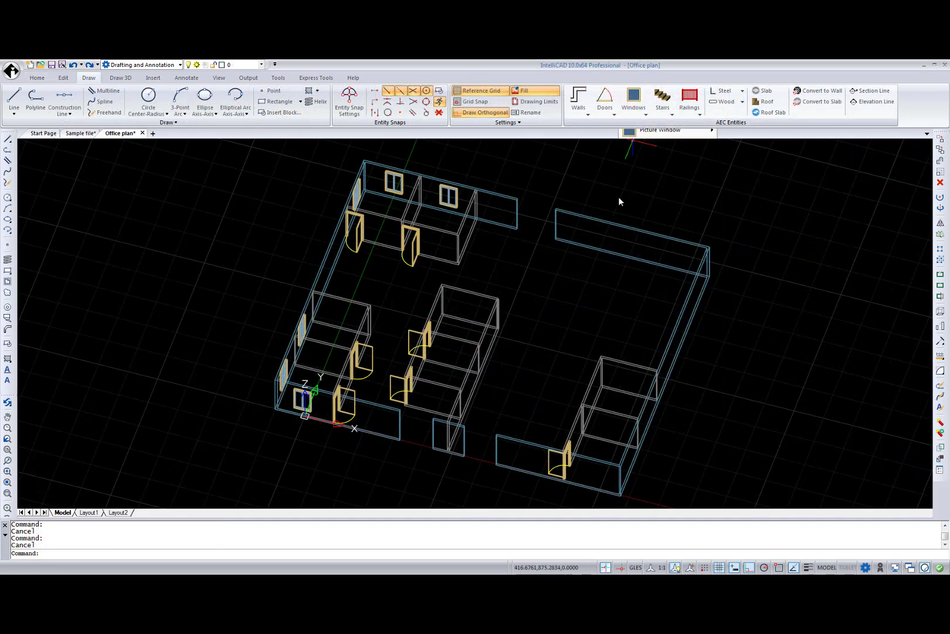
pyautogui.click(584, 244)
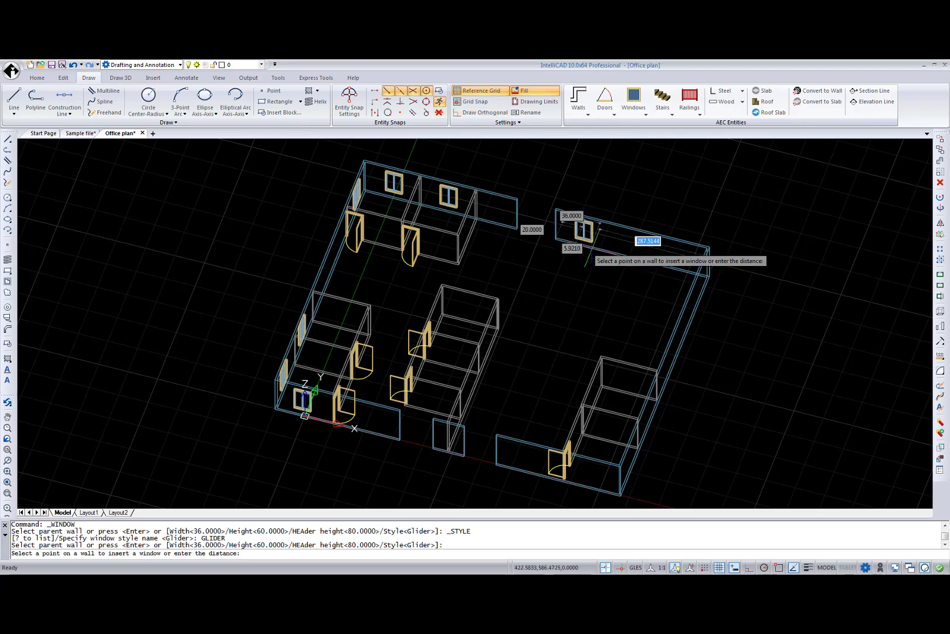
pyautogui.click(590, 249)
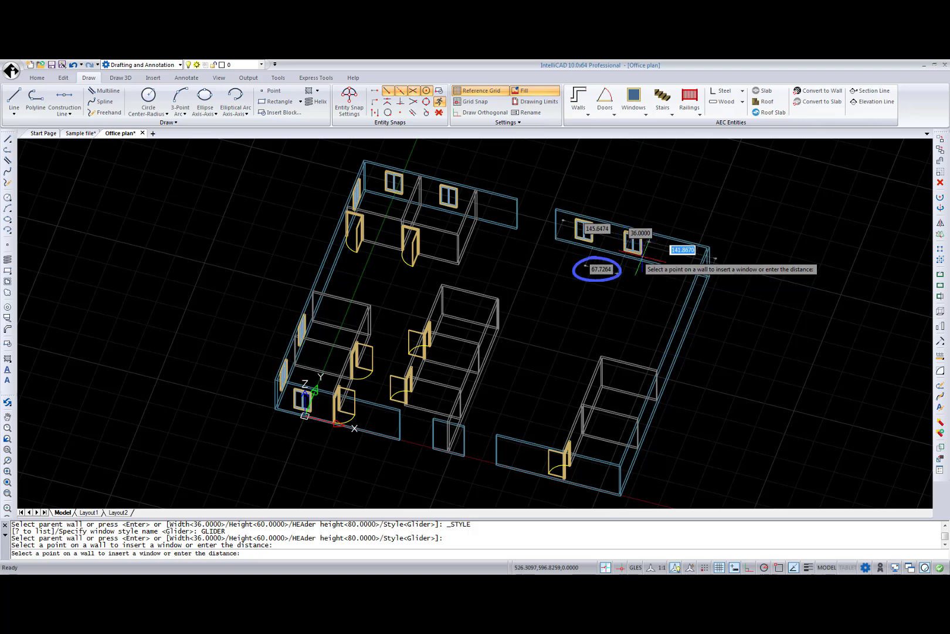
# Step: Place two more Glider windows along the same back wall and end the window insertion
pyautogui.press('Tab')
pyautogui.press('Tab')
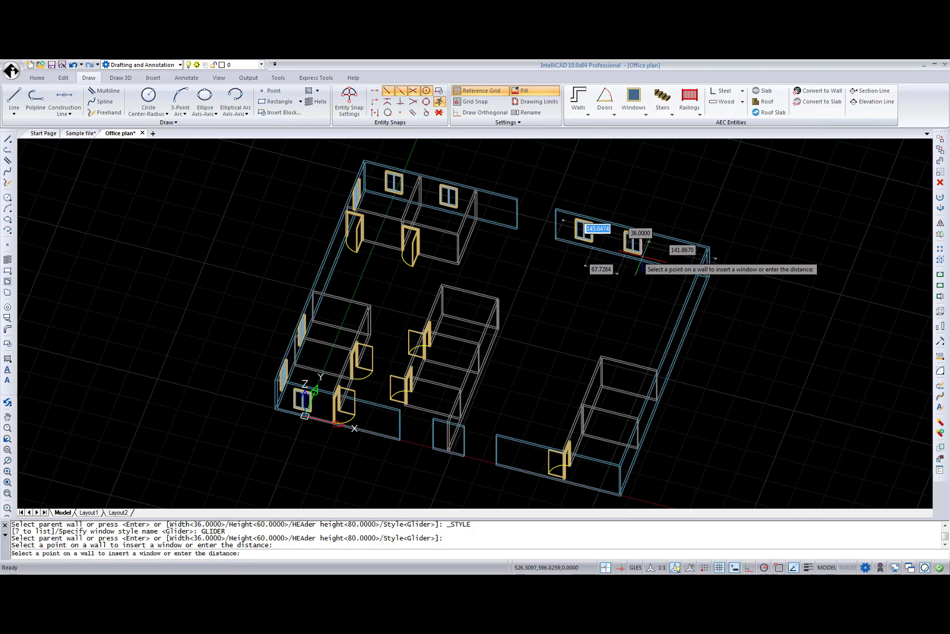
pyautogui.press('Tab')
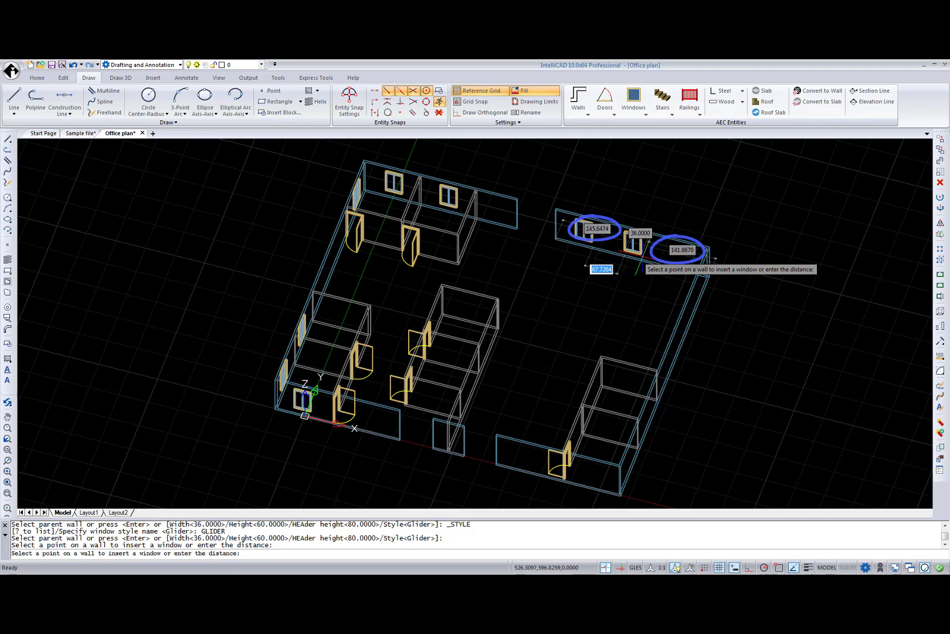
pyautogui.press('Return')
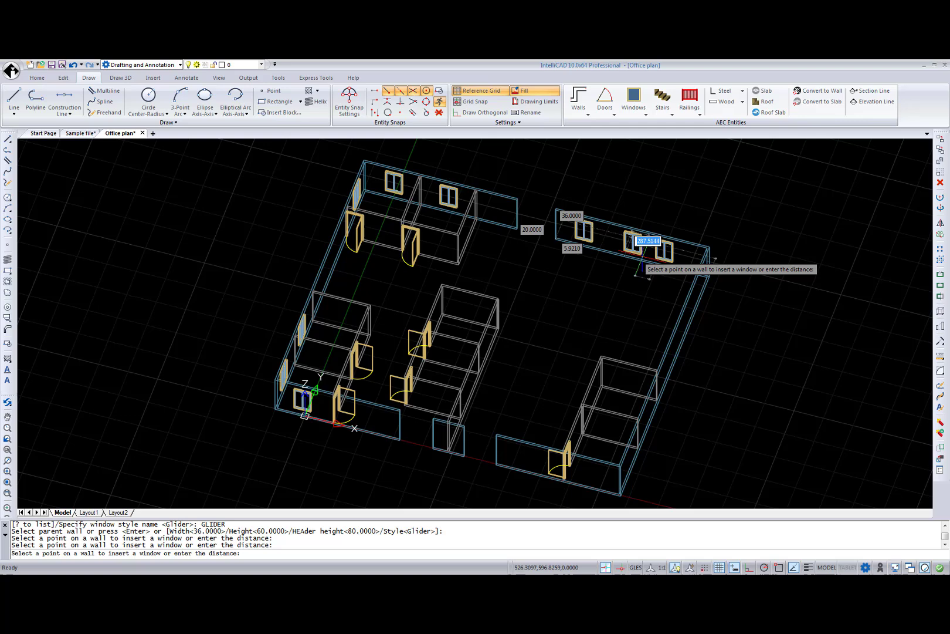
pyautogui.press('Escape')
pyautogui.press('F8')
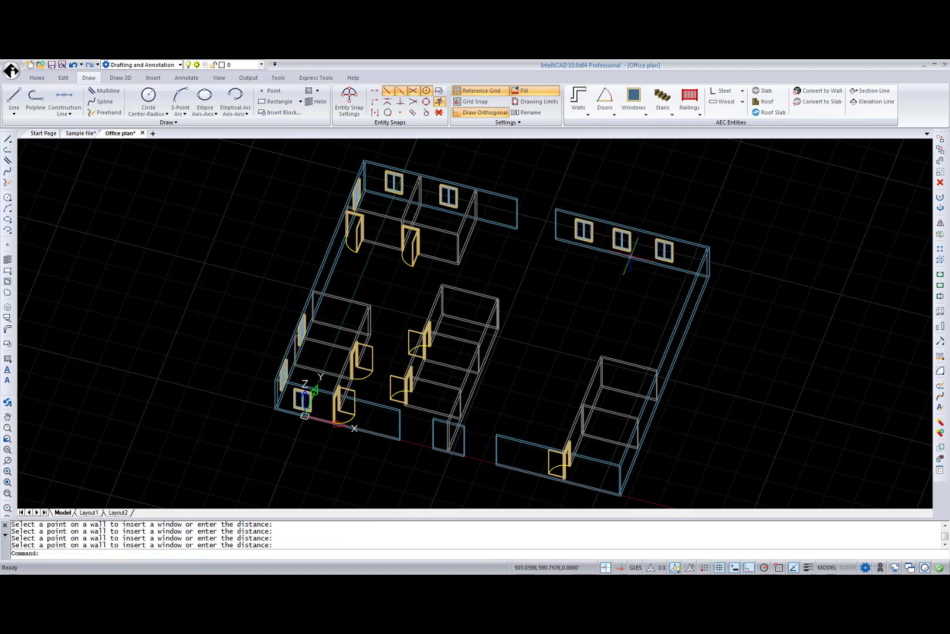
# Step: Insert a Single door into the front wall of the far-right rooms' rear cubicle, hiding dynamic input temporarily during placement
pyautogui.click(615, 116)
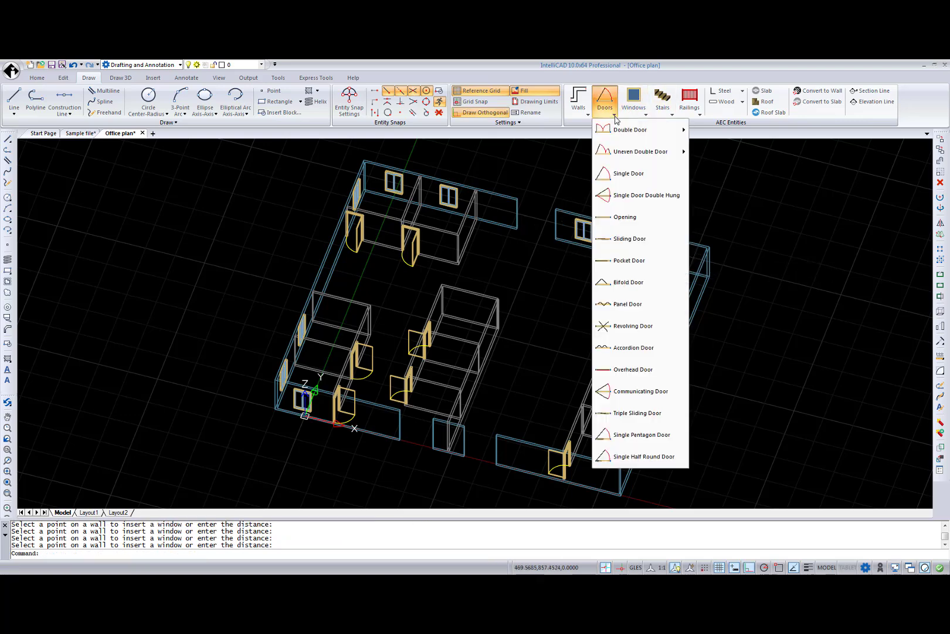
pyautogui.click(623, 173)
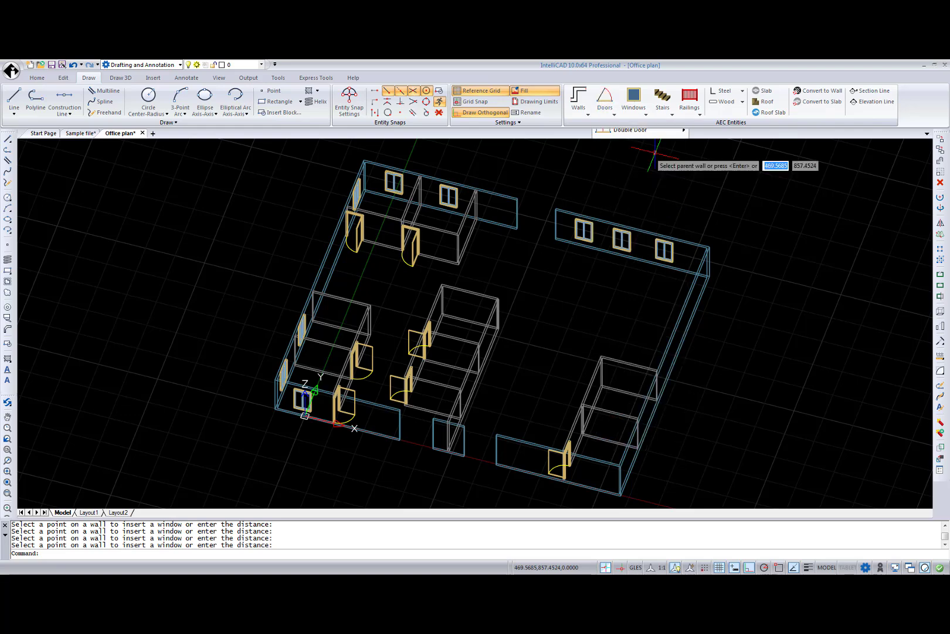
pyautogui.click(590, 381)
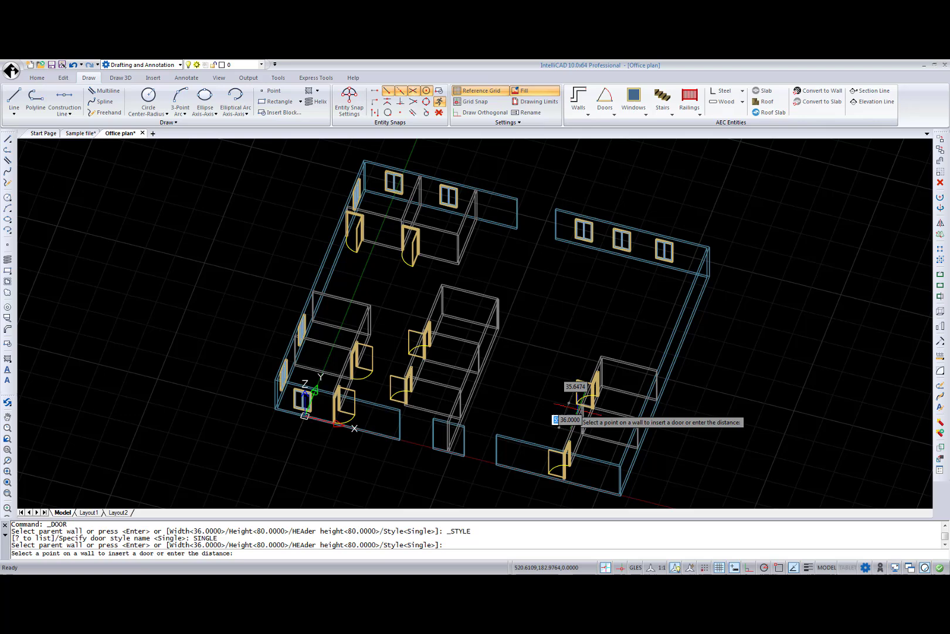
pyautogui.press('F12')
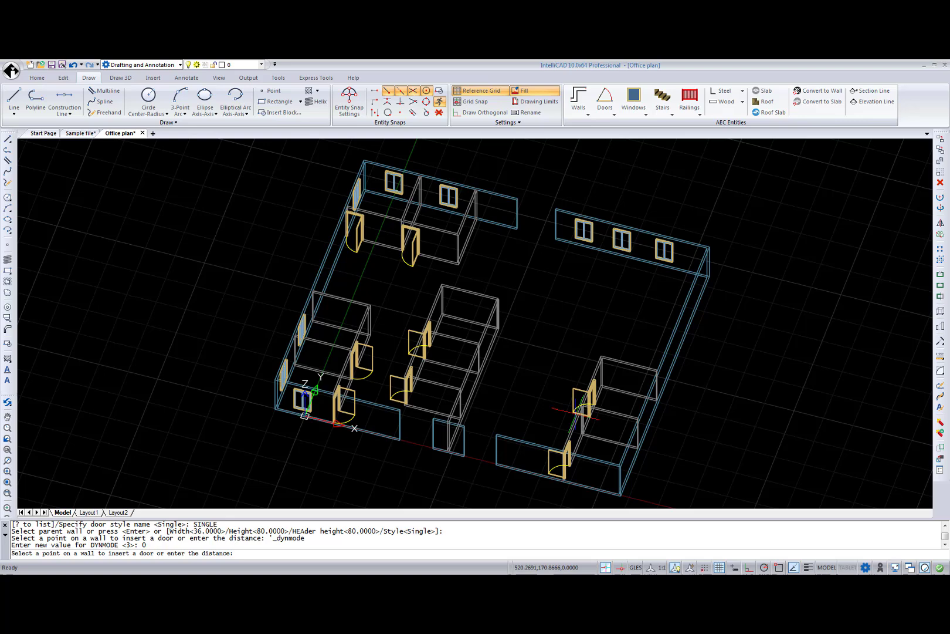
# Step: Open the dynamic input settings and review the tooltip color, size and transparency options
pyautogui.rightClick(735, 567)
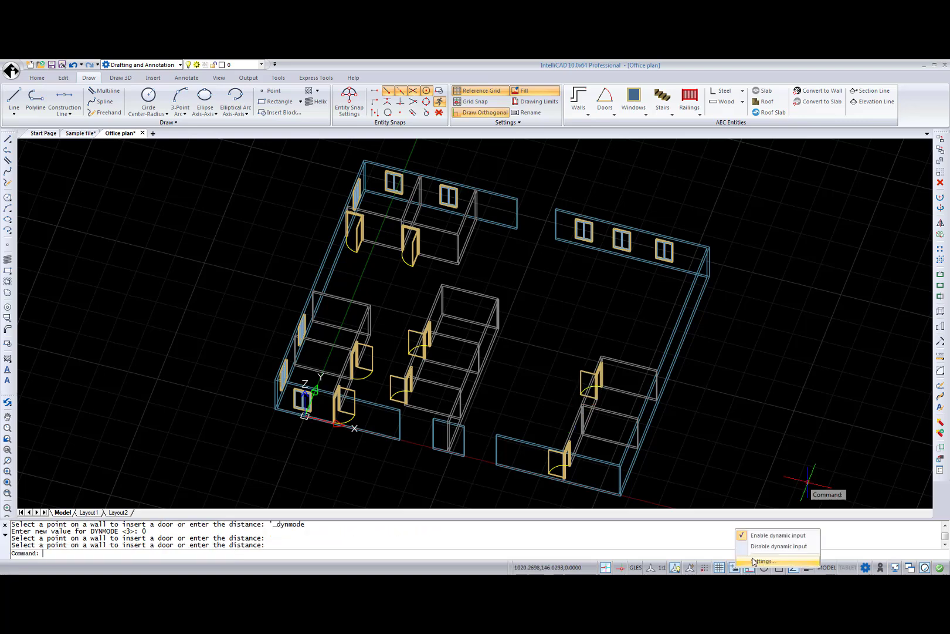
pyautogui.click(756, 561)
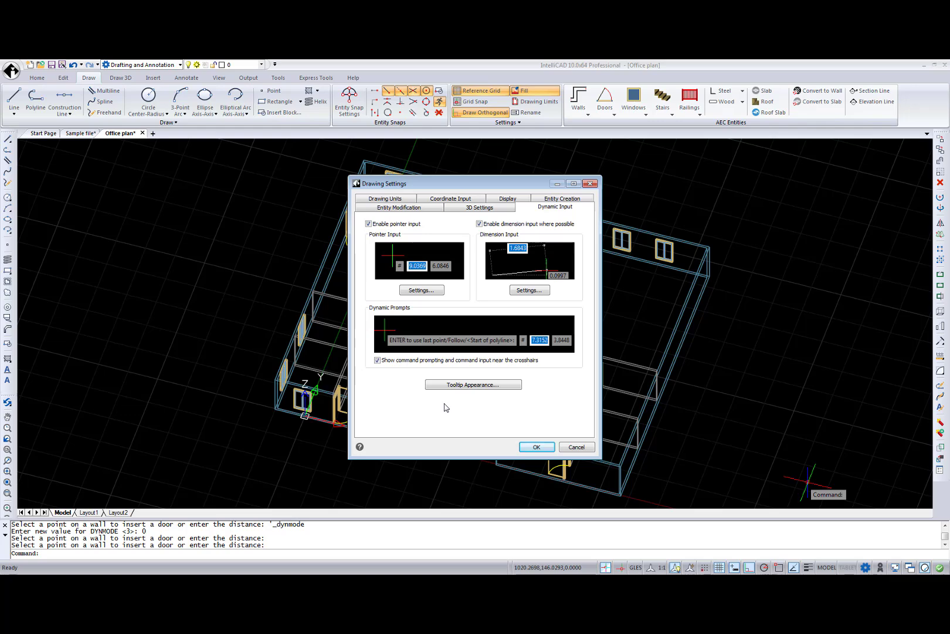
pyautogui.click(465, 386)
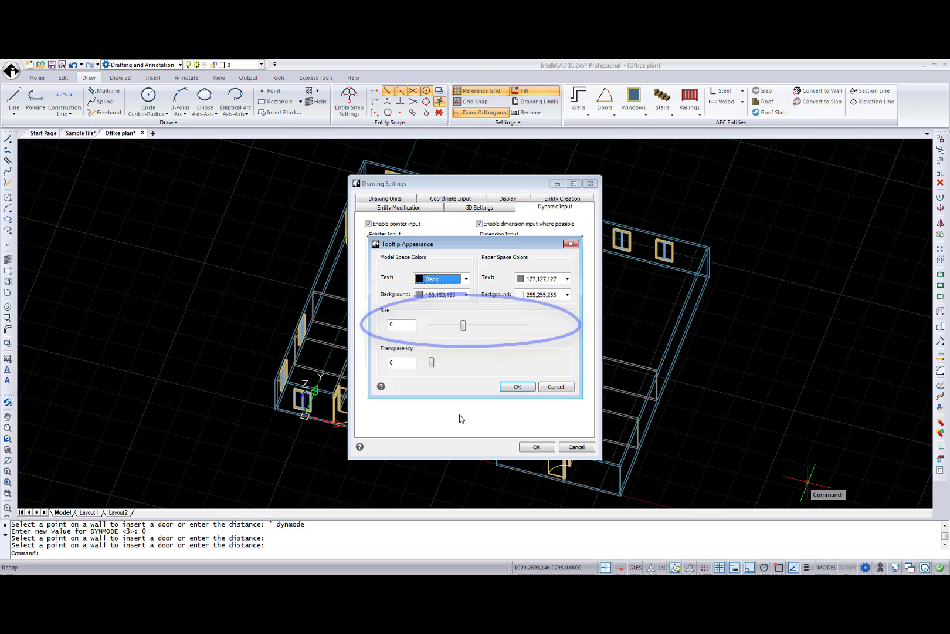
pyautogui.click(517, 387)
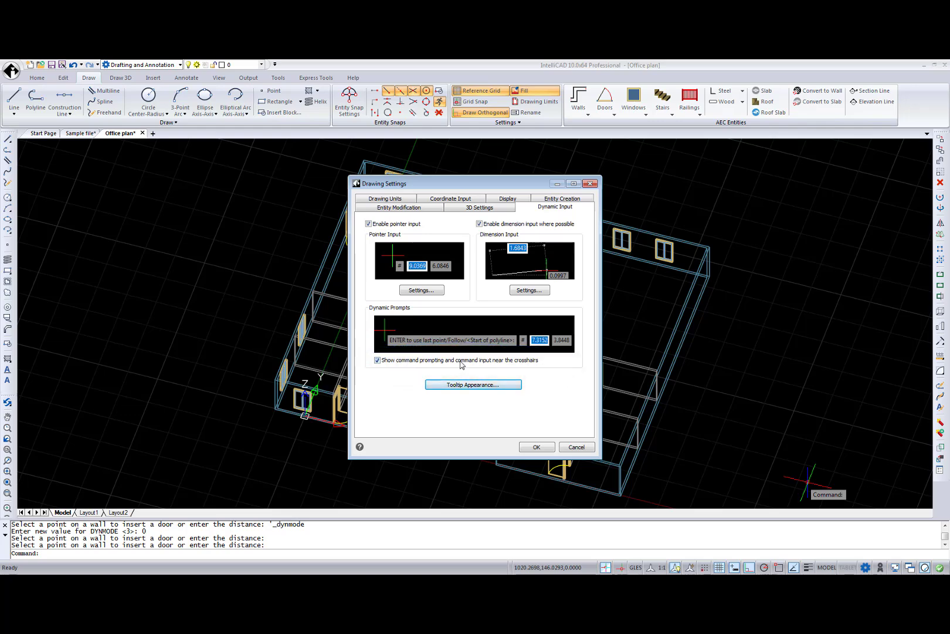
# Step: Turn off command prompting and command input near the crosshairs and apply the drawing settings
pyautogui.click(377, 359)
pyautogui.click(543, 448)
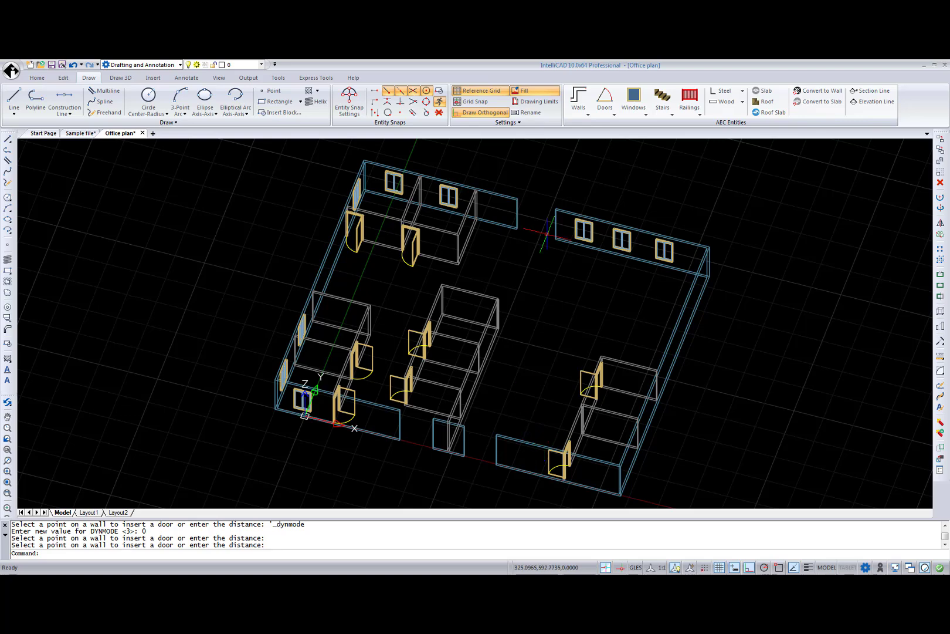
pyautogui.click(645, 115)
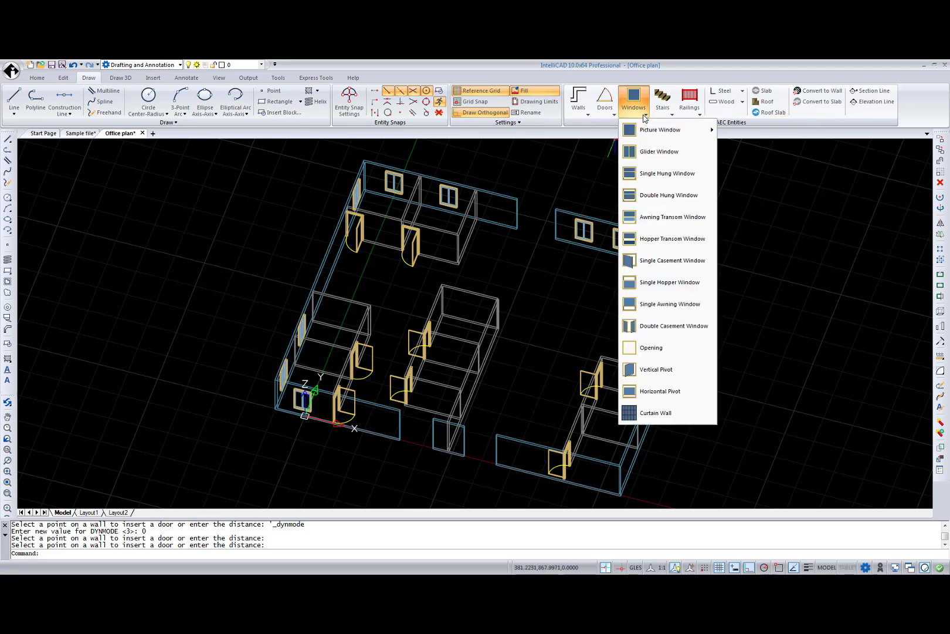
pyautogui.click(653, 152)
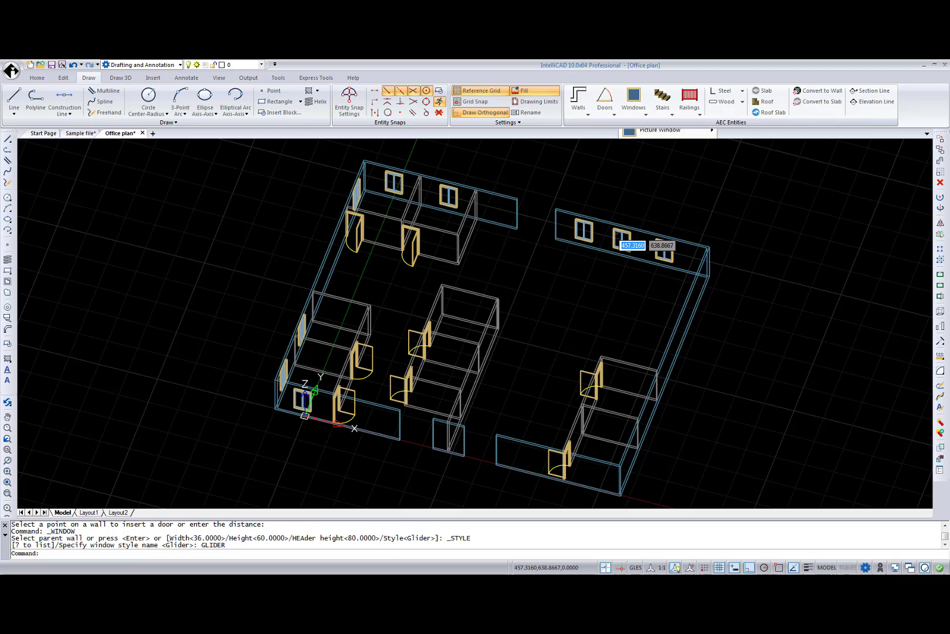
pyautogui.click(696, 282)
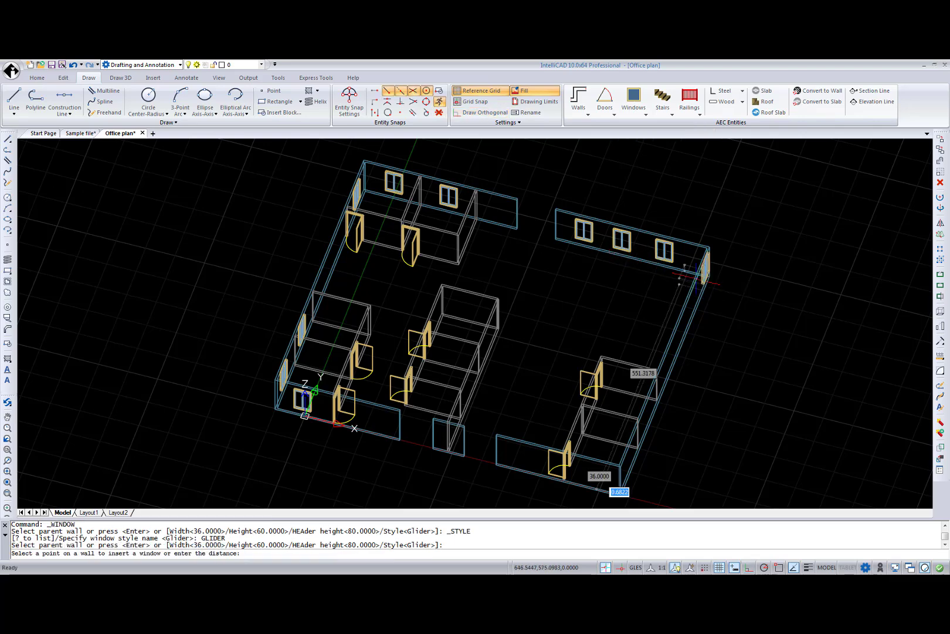
pyautogui.press('Escape')
# Step: Set the pointer input coordinate tooltips to show always, even when not in a command, and apply the dynamic input settings
pyautogui.rightClick(735, 567)
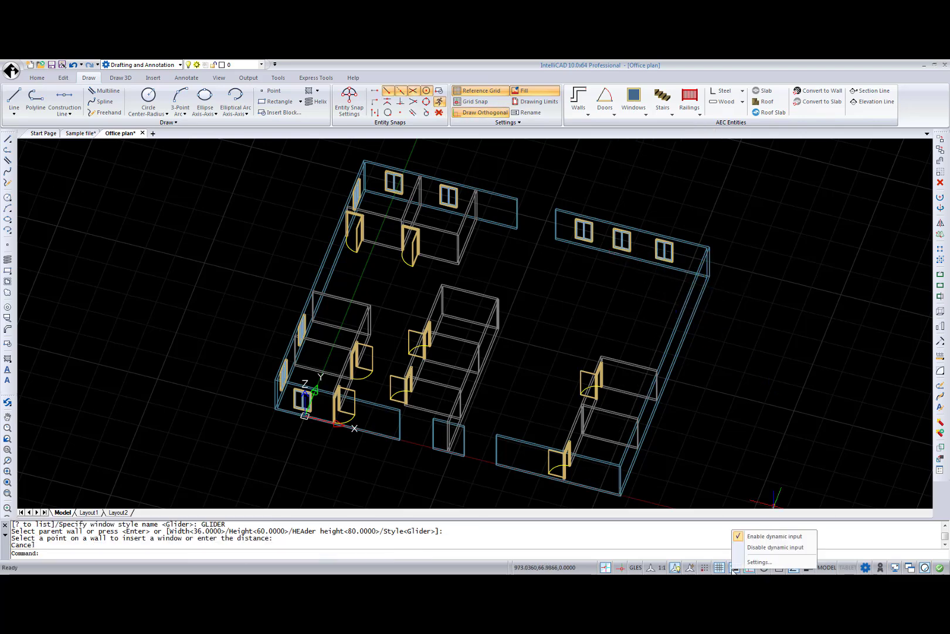
pyautogui.click(759, 562)
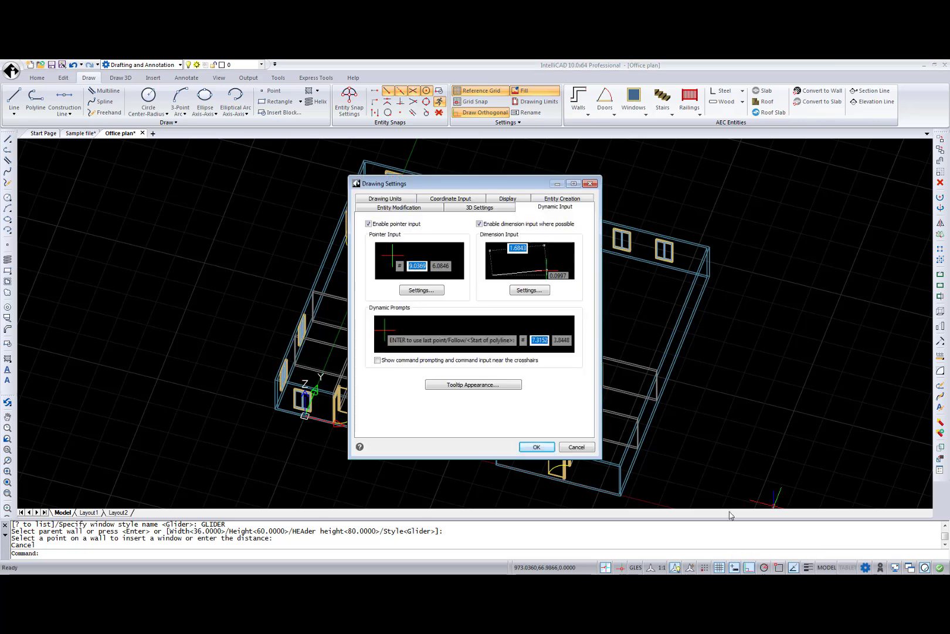
pyautogui.click(421, 290)
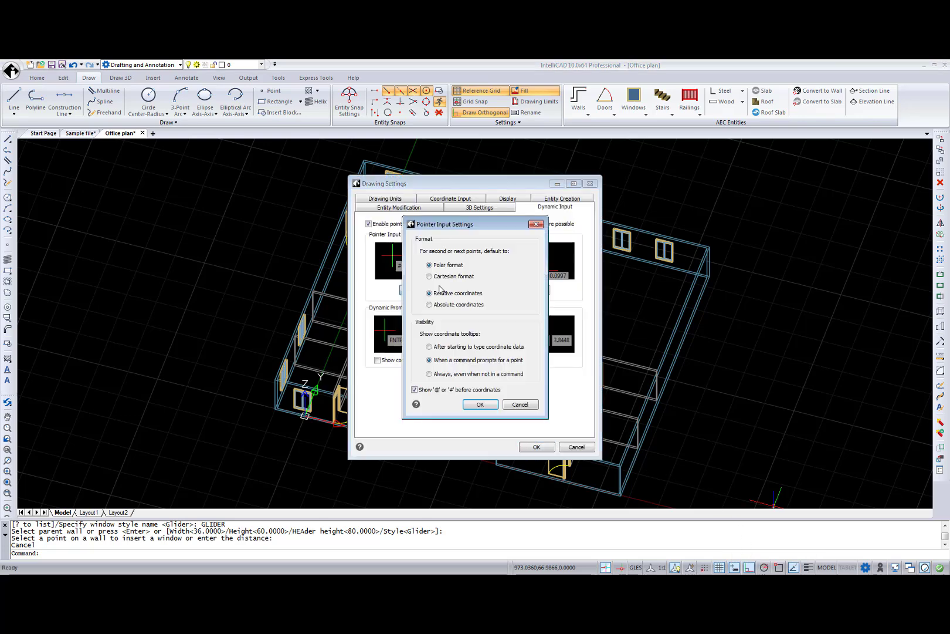
pyautogui.click(429, 374)
pyautogui.click(480, 404)
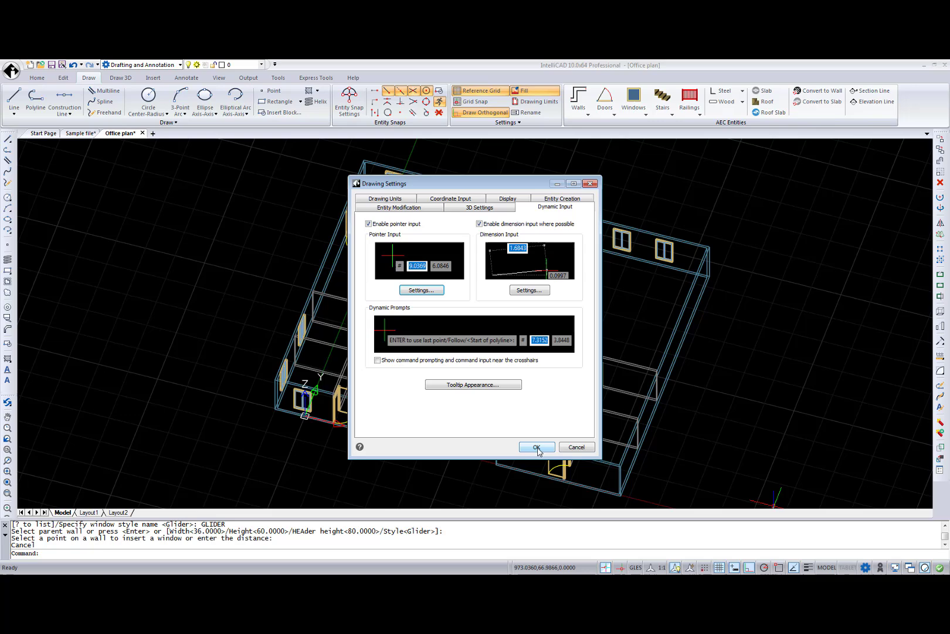
pyautogui.click(537, 447)
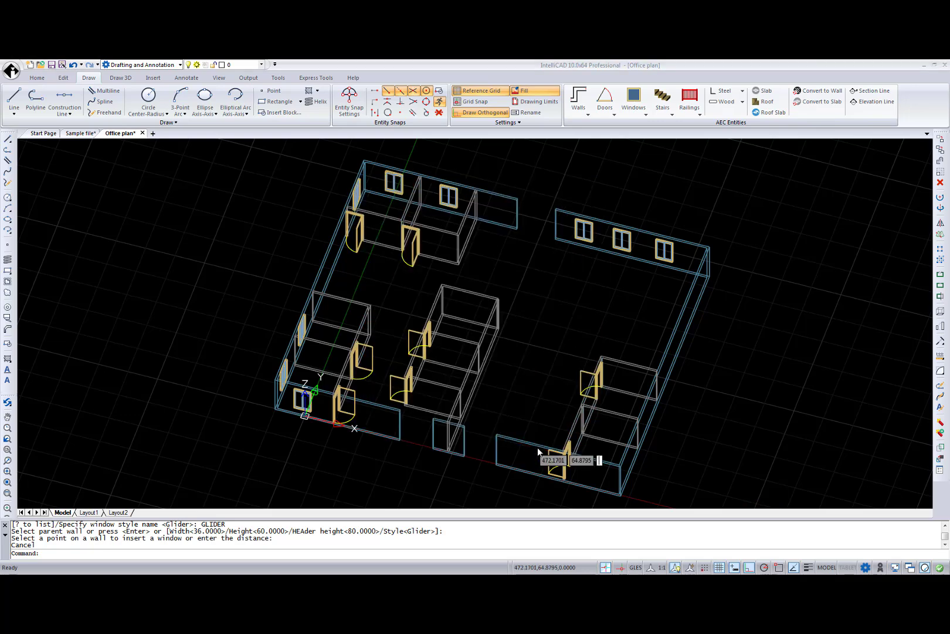
# Step: Enter the WALL command in the dynamic input near the crosshairs
pyautogui.write('WALL')
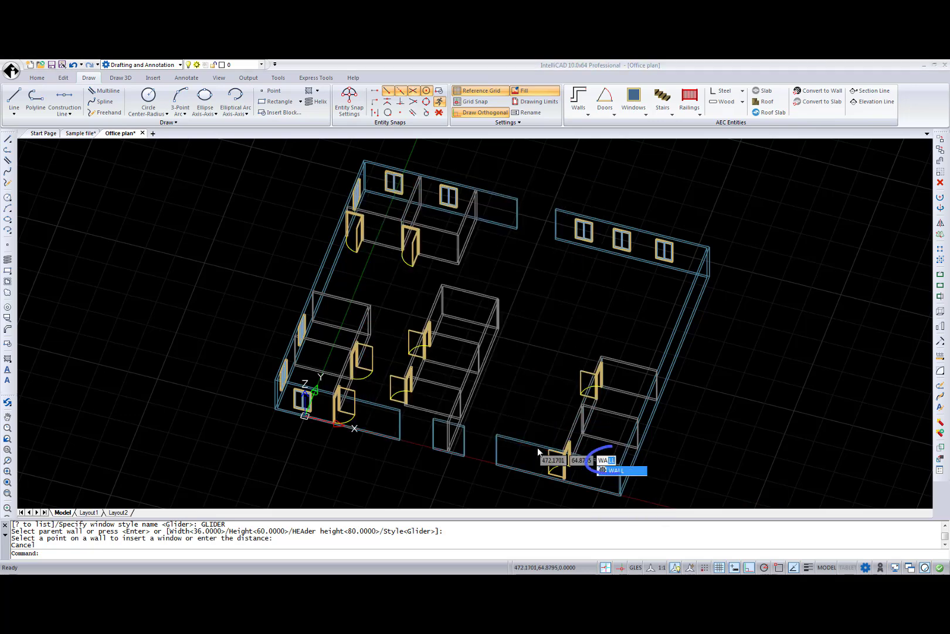